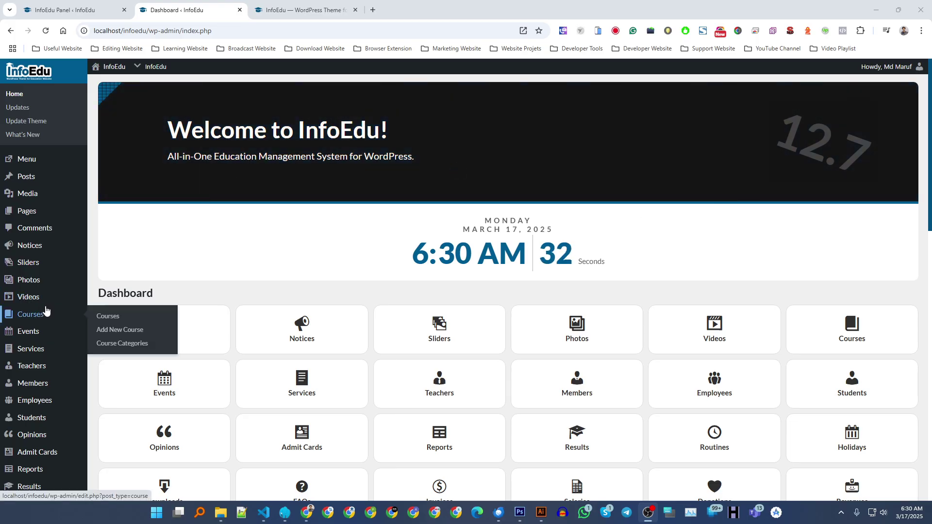
Open the form for adding a new video in the Videos section and look over its fields.
mouse_move(31, 302)
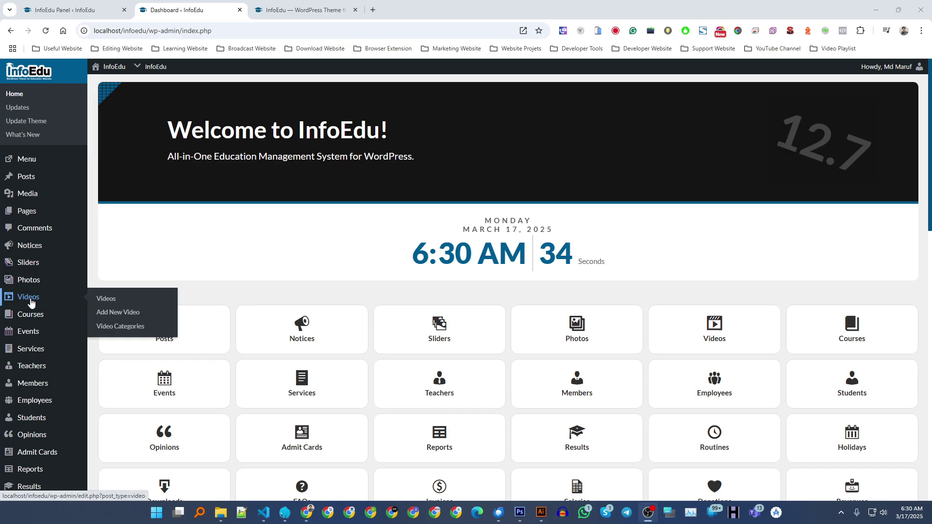
click(30, 301)
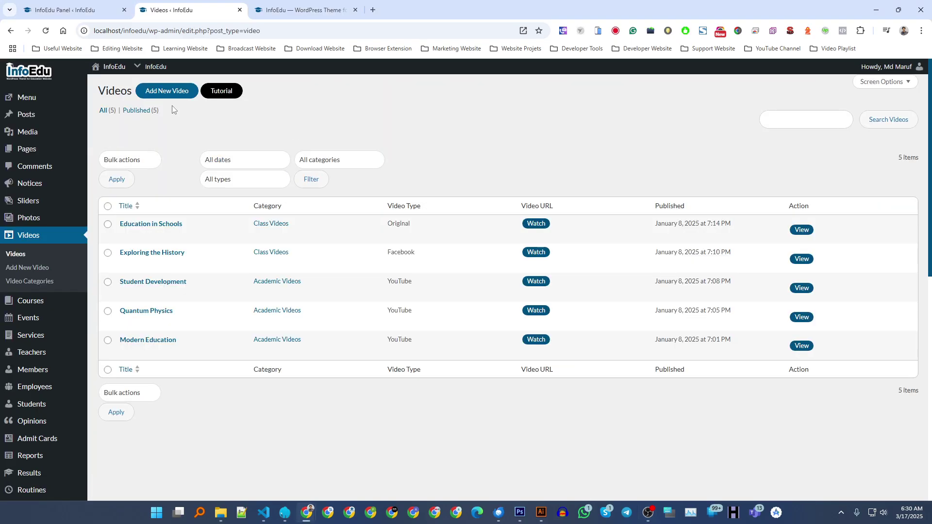
click(167, 92)
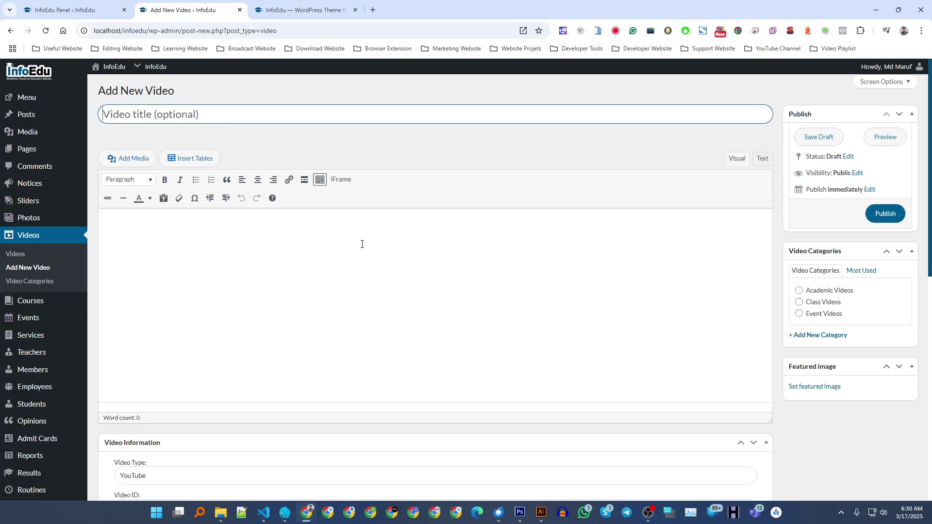
scroll(341, 229, down, 2)
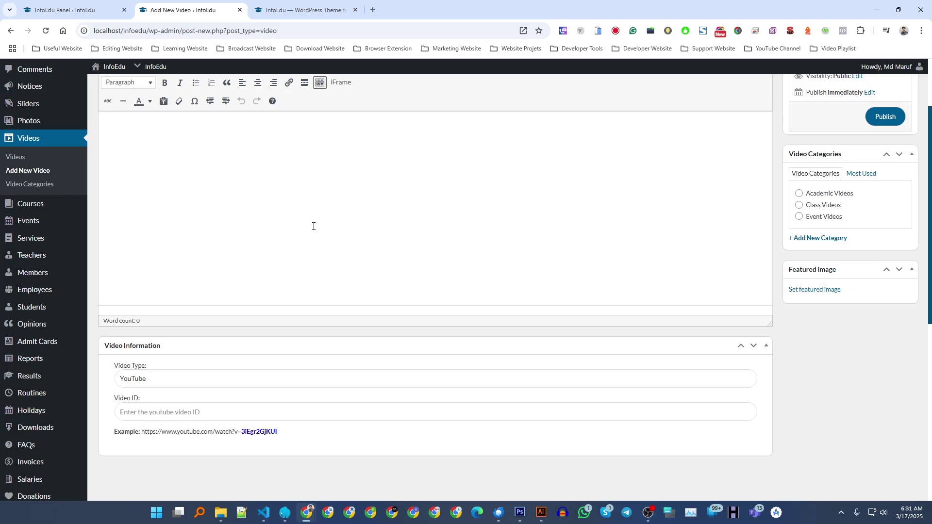
scroll(313, 226, up, 2)
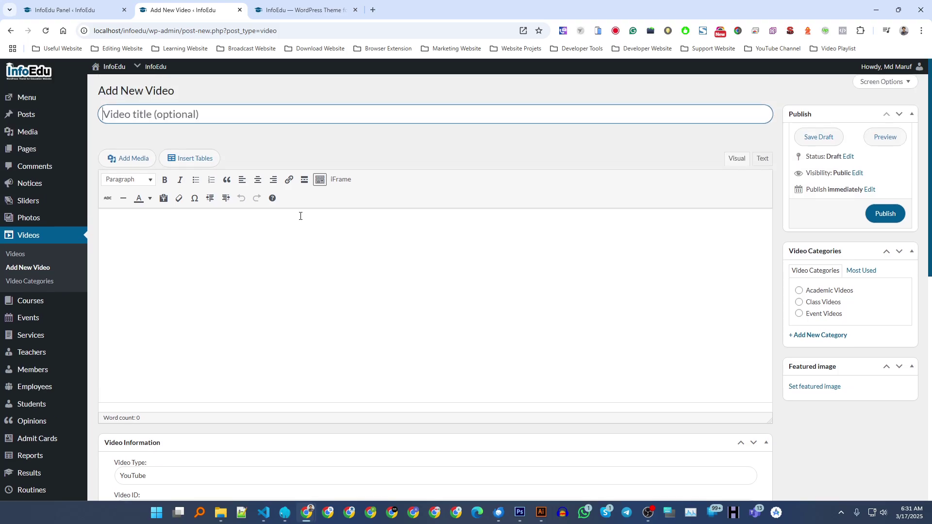
click(174, 303)
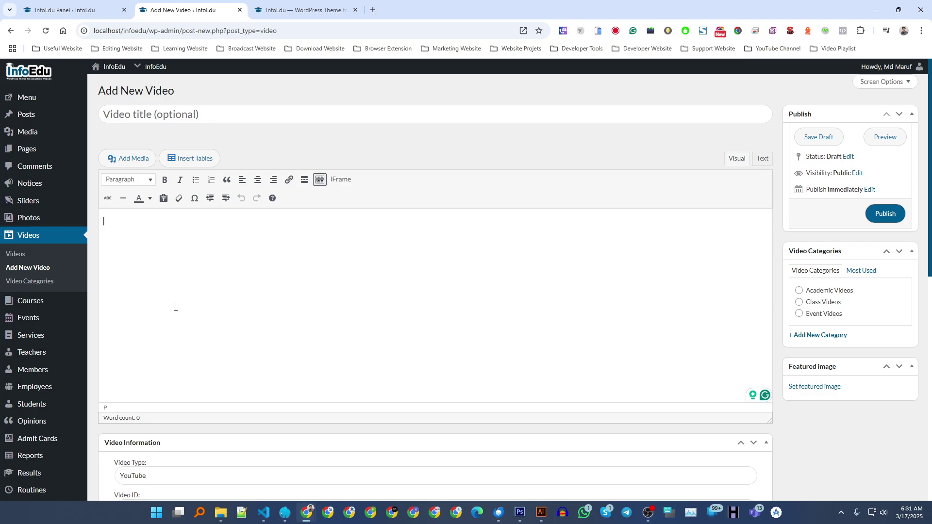
List the available video types, keep YouTube, and highlight the video ID in the example URL.
scroll(208, 250, down, 3)
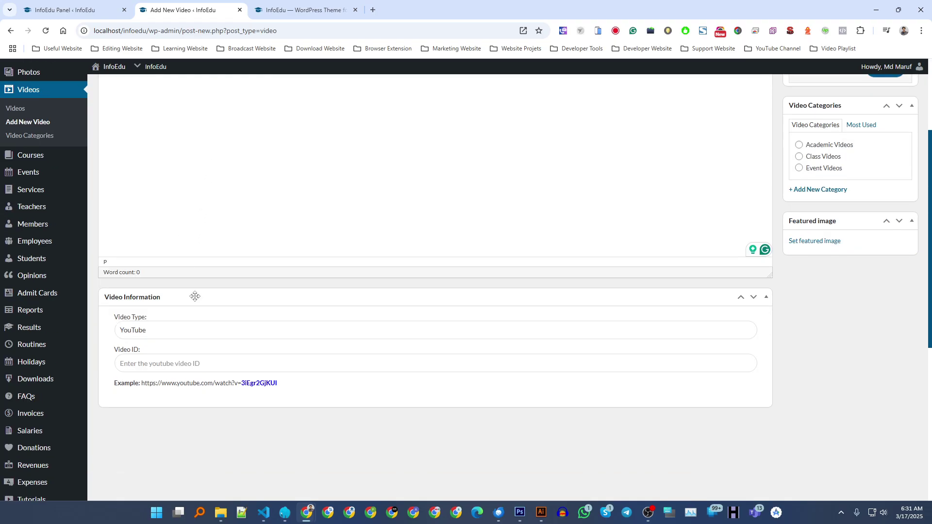
click(163, 330)
click(144, 350)
click(143, 337)
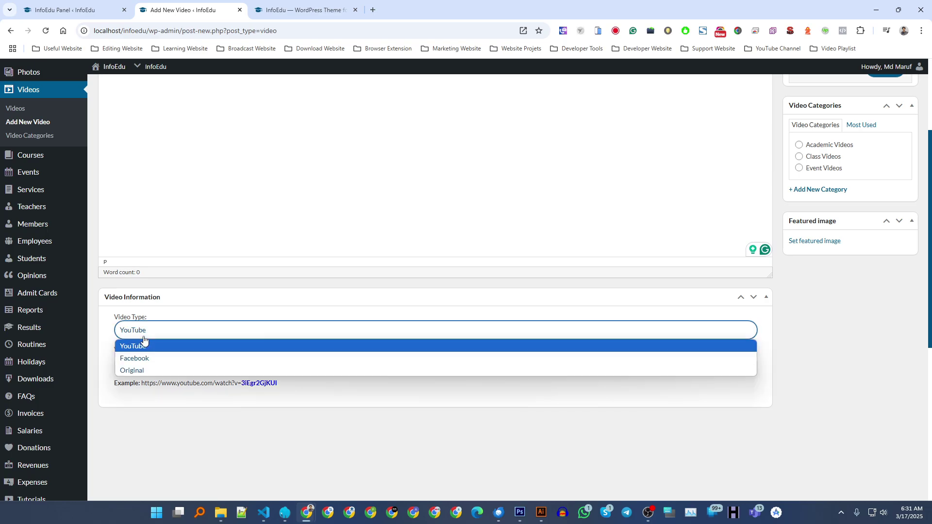
click(151, 334)
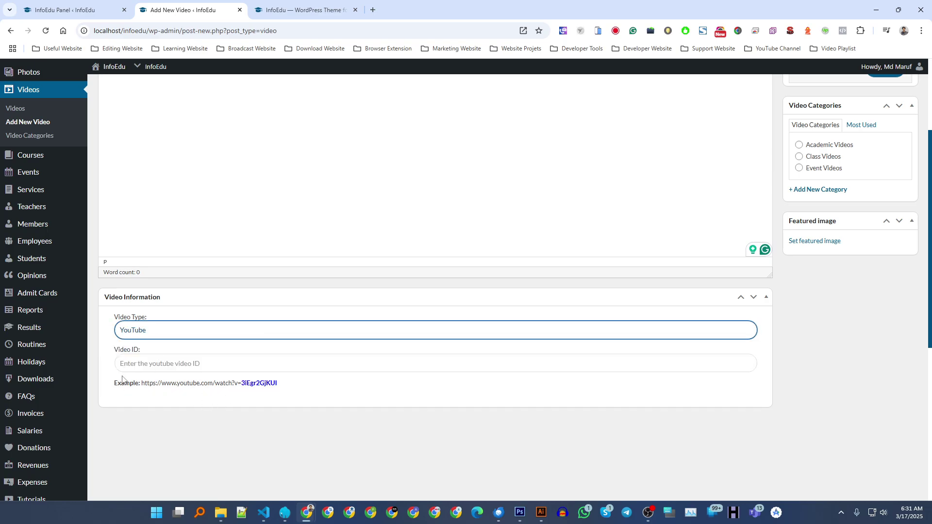
drag(286, 387, 245, 384)
Set the video type to Facebook and highlight the base address and the video ID in the example URL.
click(175, 336)
click(154, 355)
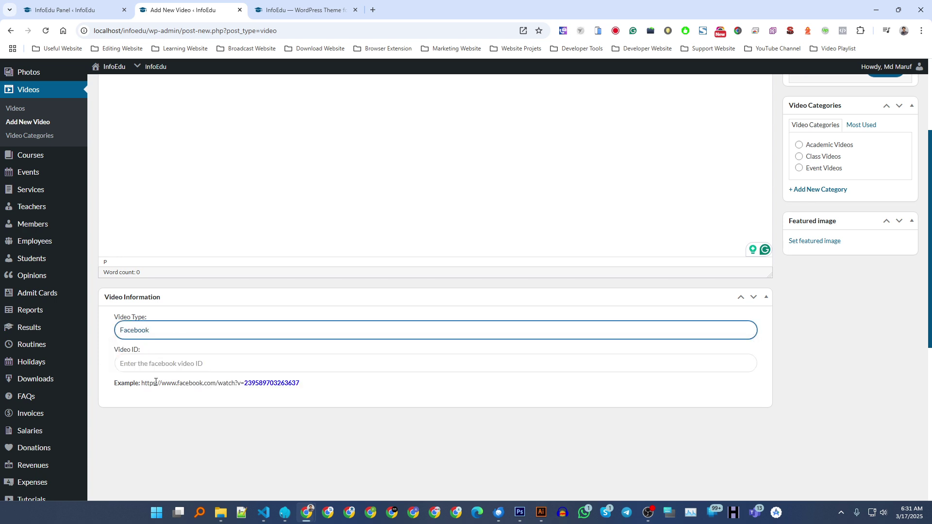
drag(143, 382, 248, 381)
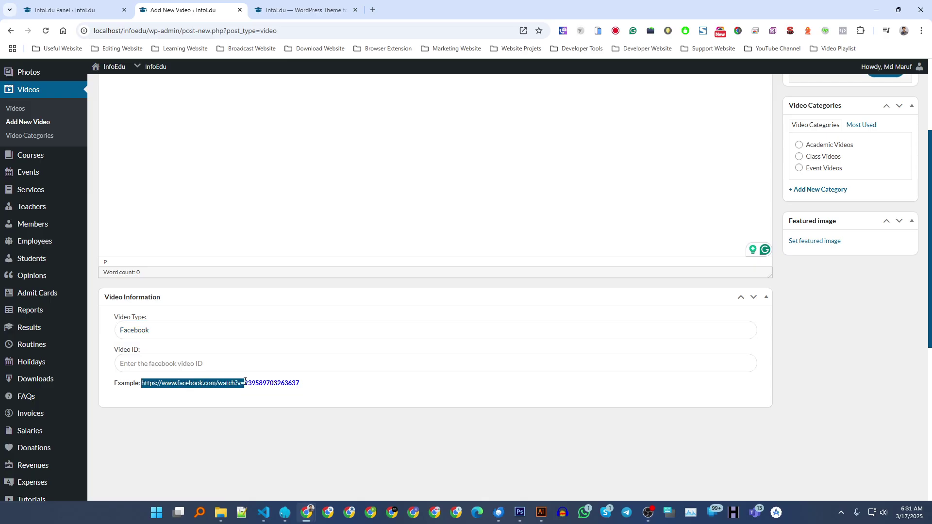
click(244, 425)
double_click(265, 384)
click(288, 410)
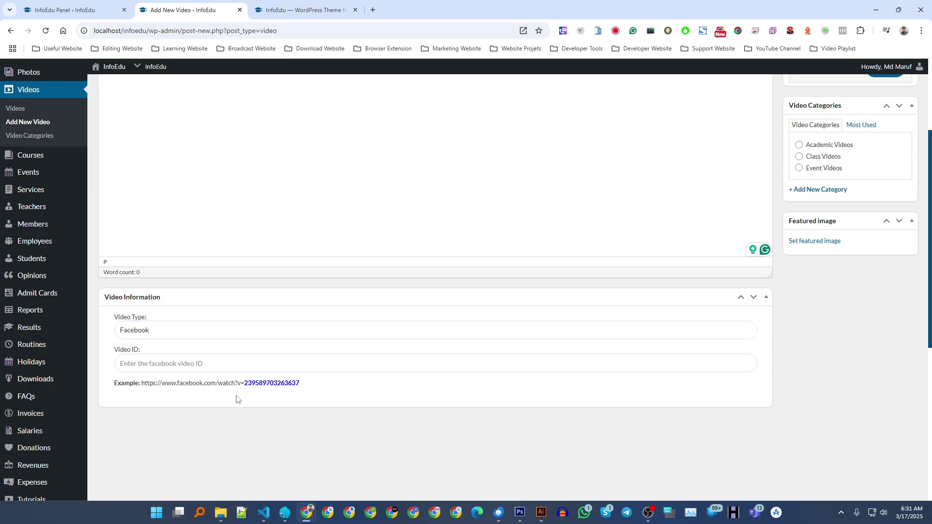
click(312, 4)
click(264, 31)
click(160, 10)
Set the video type to Original and highlight the example video URL.
click(148, 336)
click(141, 368)
drag(257, 385, 149, 383)
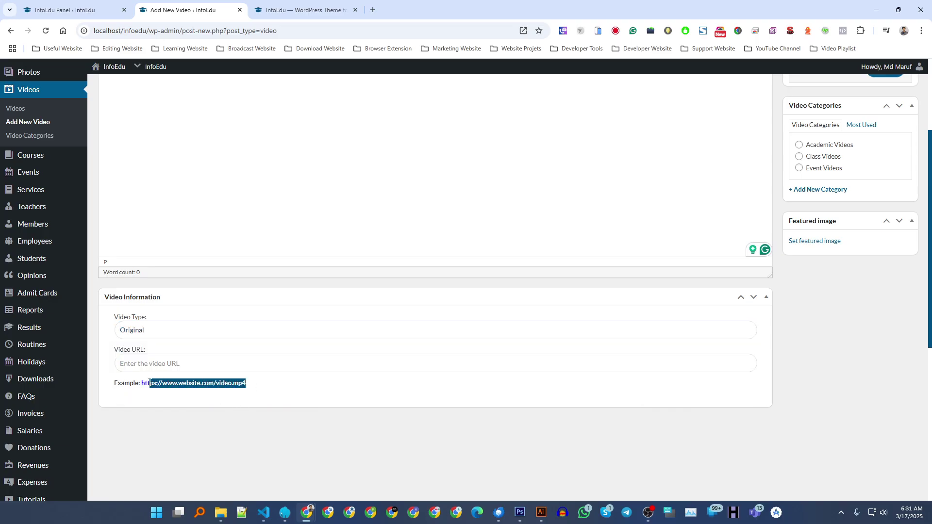
click(231, 415)
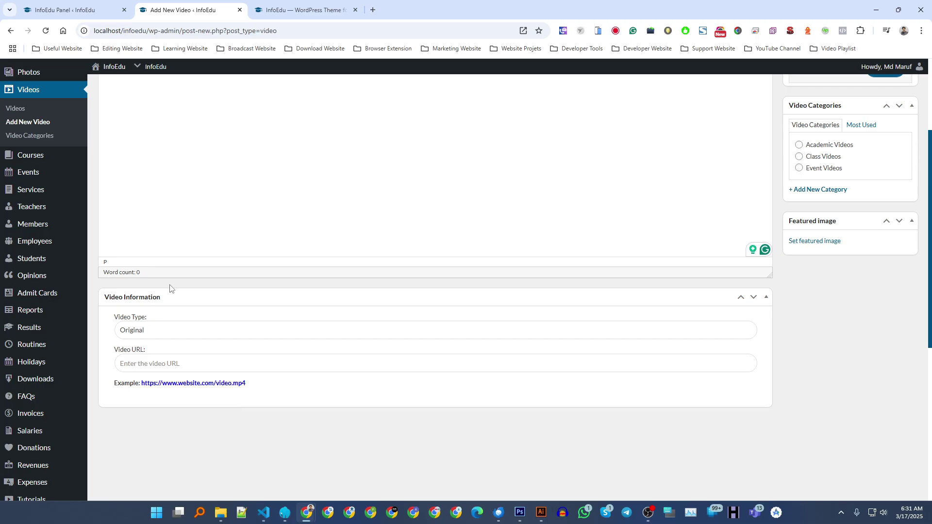
Assign the Academic Videos category to the new video and set its video type to YouTube.
scroll(505, 227, up, 2)
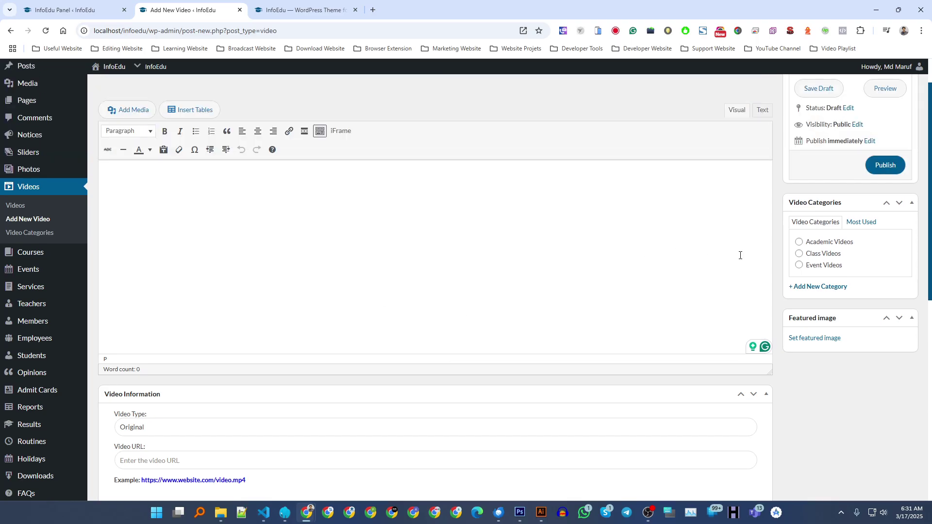
click(821, 243)
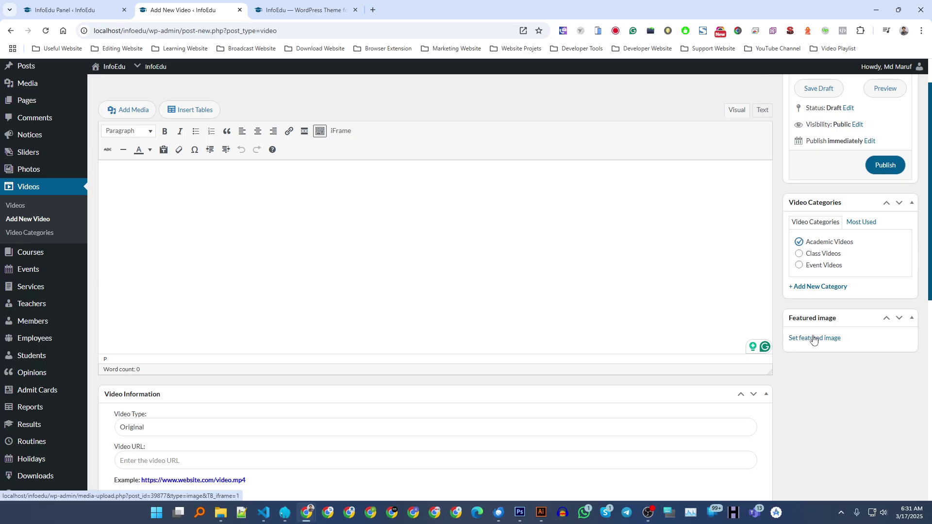
scroll(814, 340, up, 1)
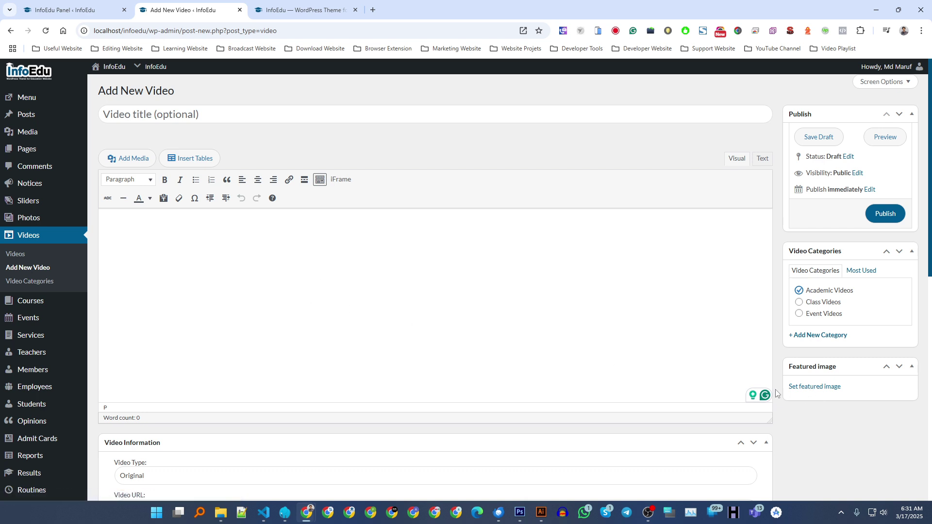
scroll(246, 248, down, 3)
click(130, 334)
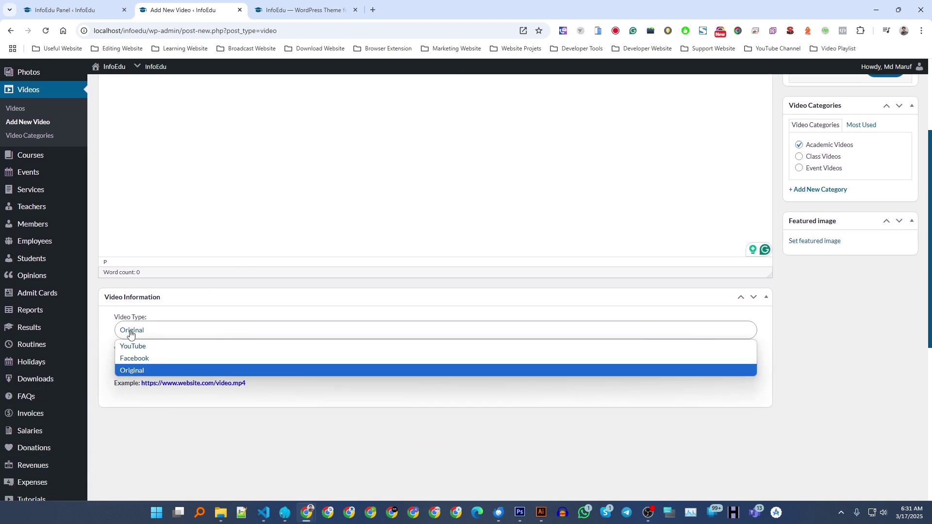
click(144, 343)
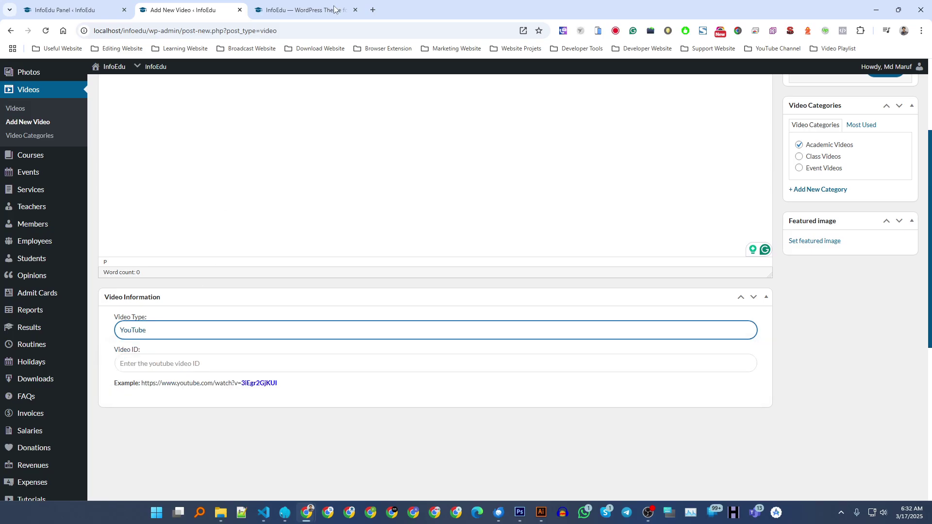
Open the InfoEdu YouTube channel in a new browser tab.
click(373, 9)
text(youtube.com)
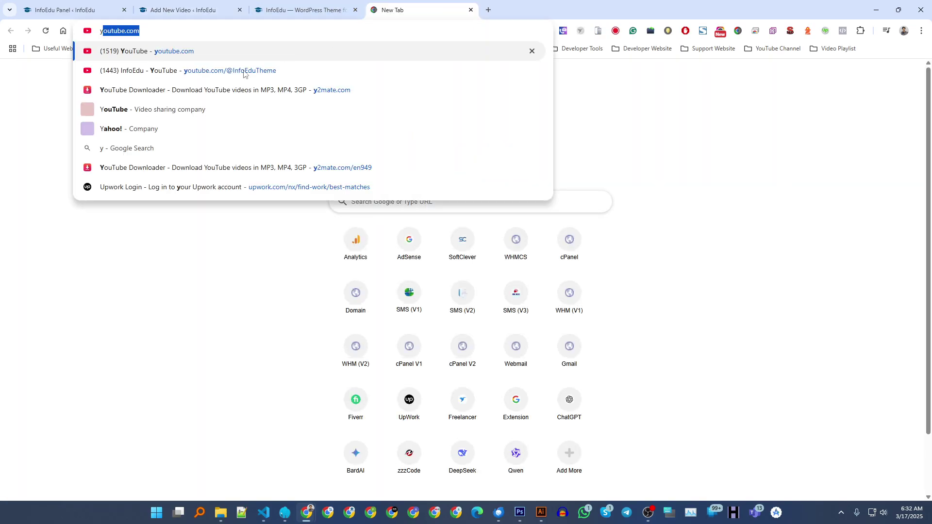
click(252, 77)
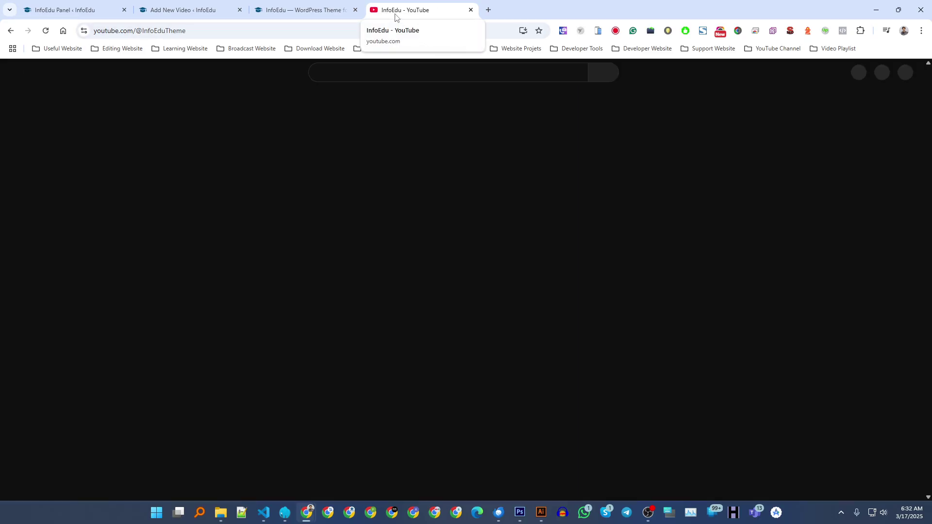
Open the payment gateway setup video from the channel's Videos row and pause its playback.
scroll(424, 277, down, 3)
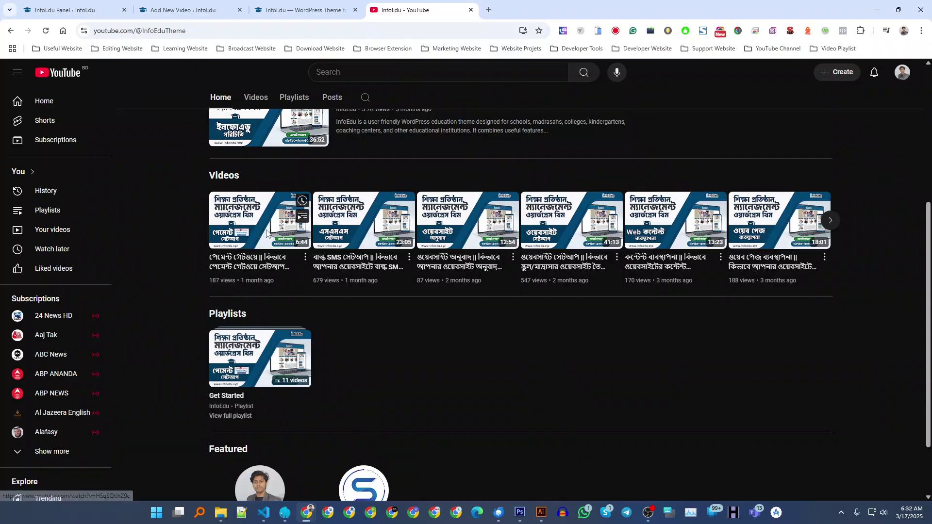
right_click(266, 233)
click(252, 219)
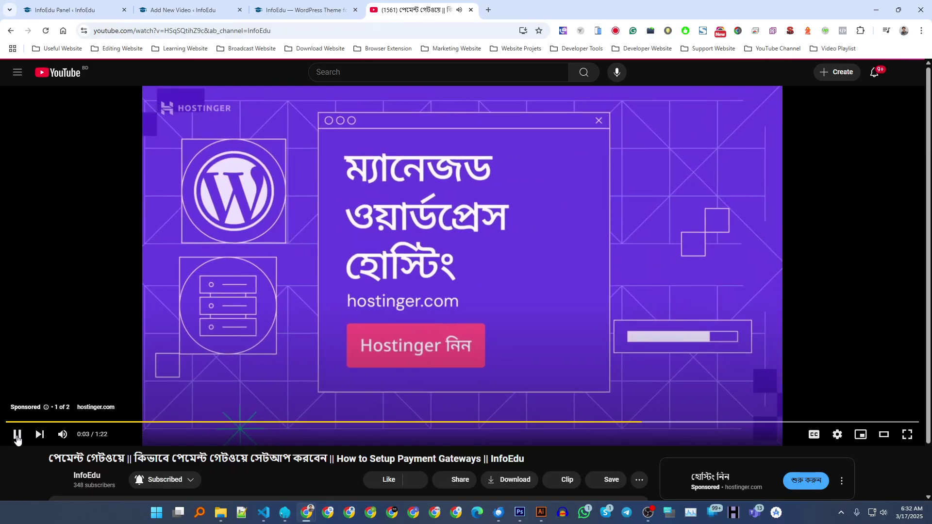
click(17, 435)
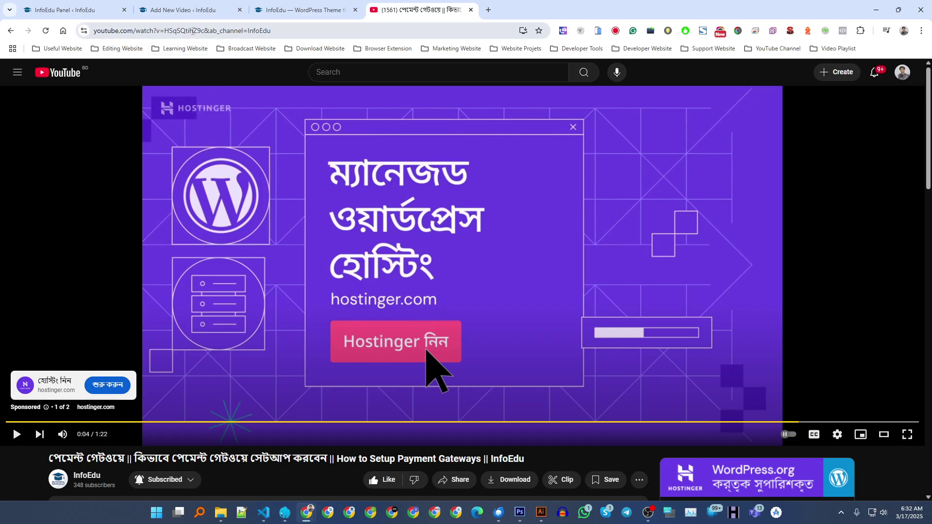
Reload the YouTube video page to get past the ad and copy the paused video's URL.
right_click(271, 171)
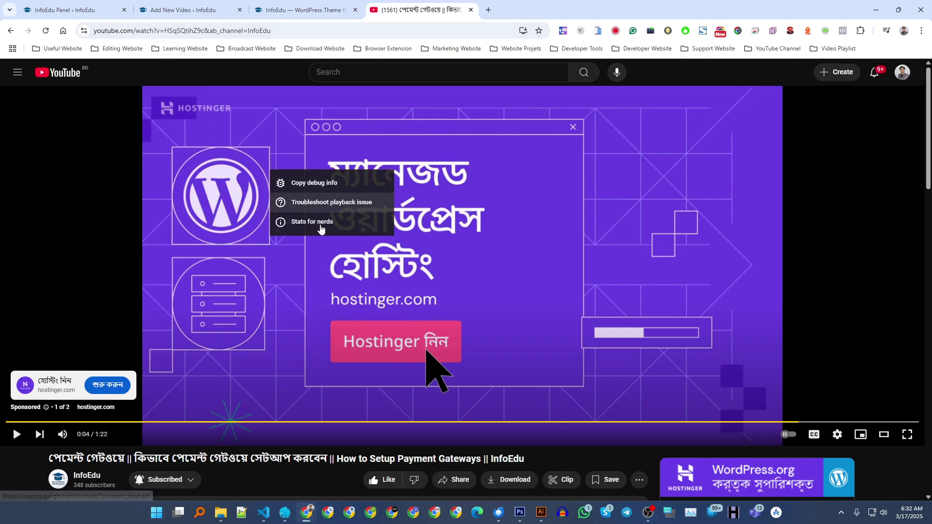
click(246, 451)
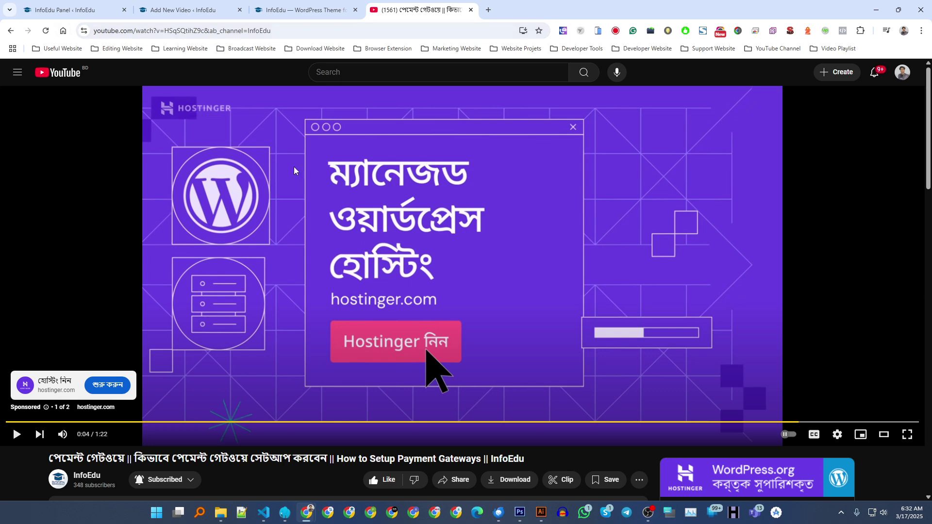
key(F5)
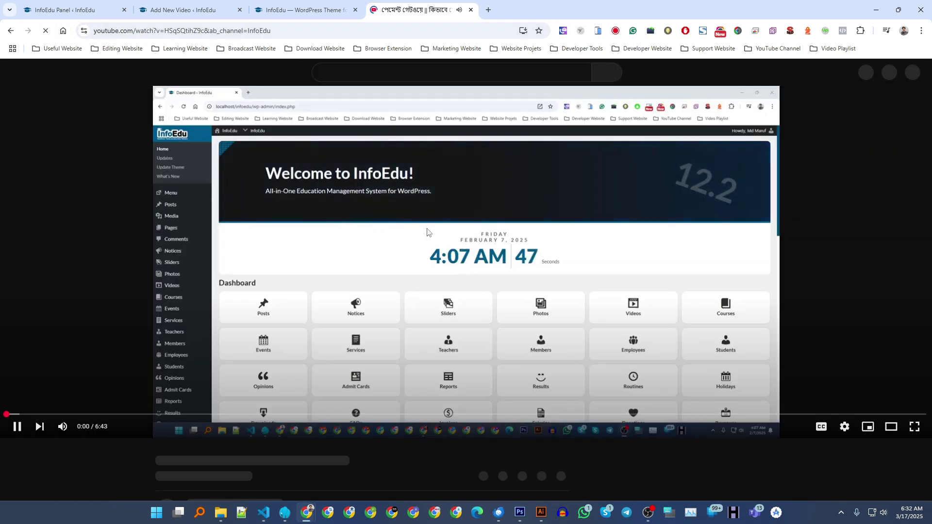
click(430, 226)
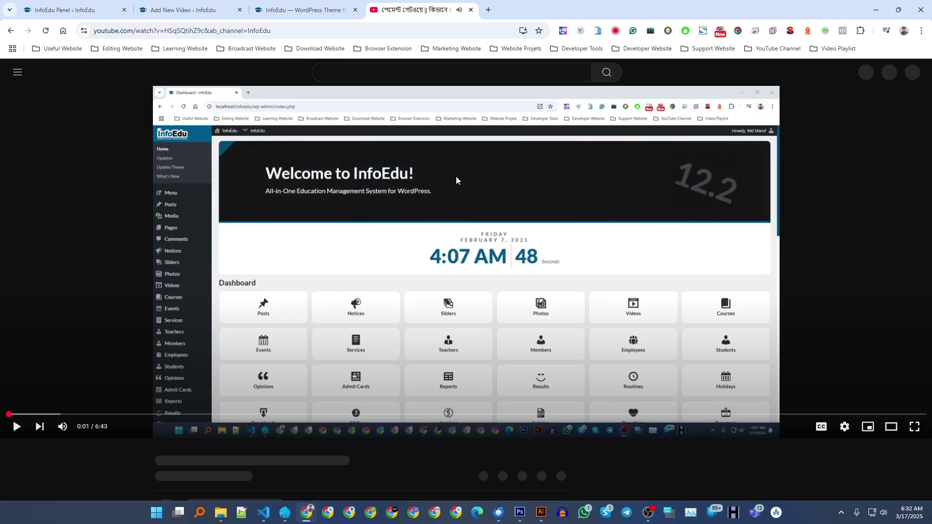
right_click(484, 194)
click(493, 209)
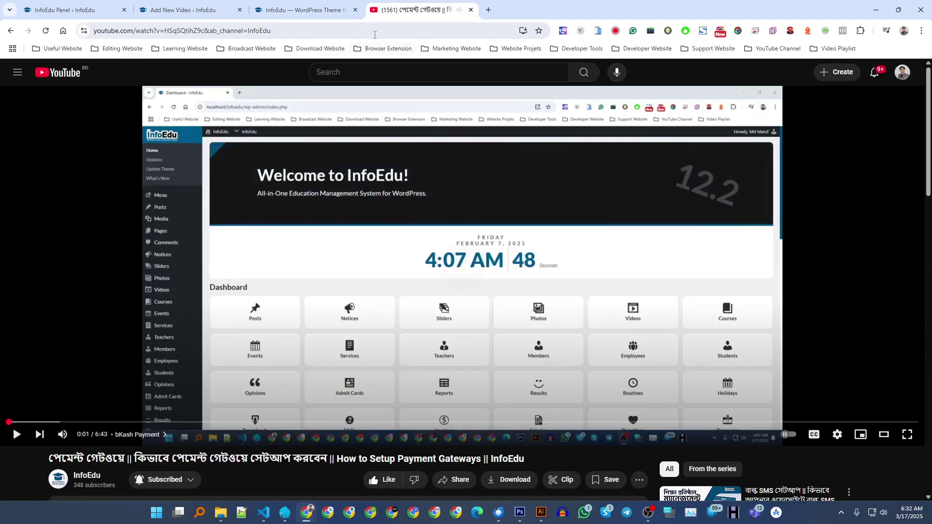
click(374, 31)
text(https://youtu.be/HSqSQtihZ9c)
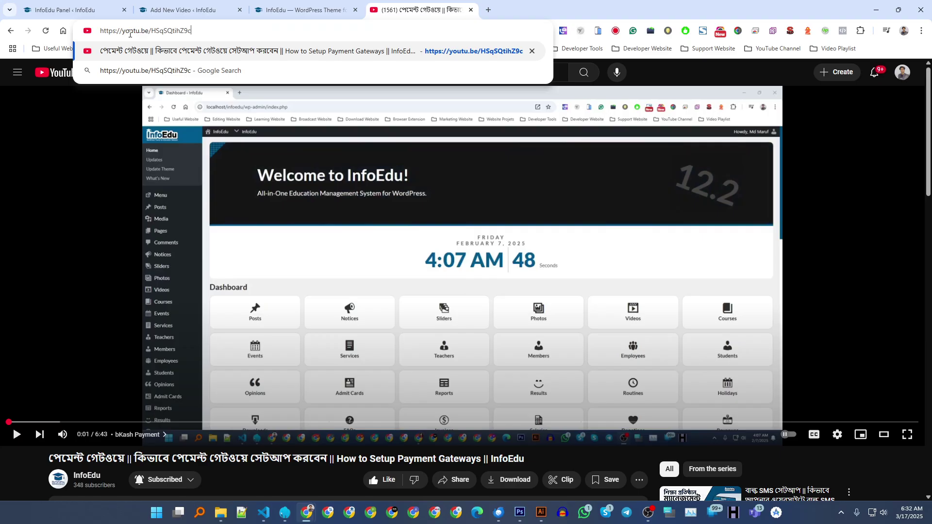
double_click(158, 33)
key(ctrl+c)
Enter HSqSQtihZ9c as the Video ID in the Add New Video form and publish the video without a title.
click(322, 10)
click(228, 6)
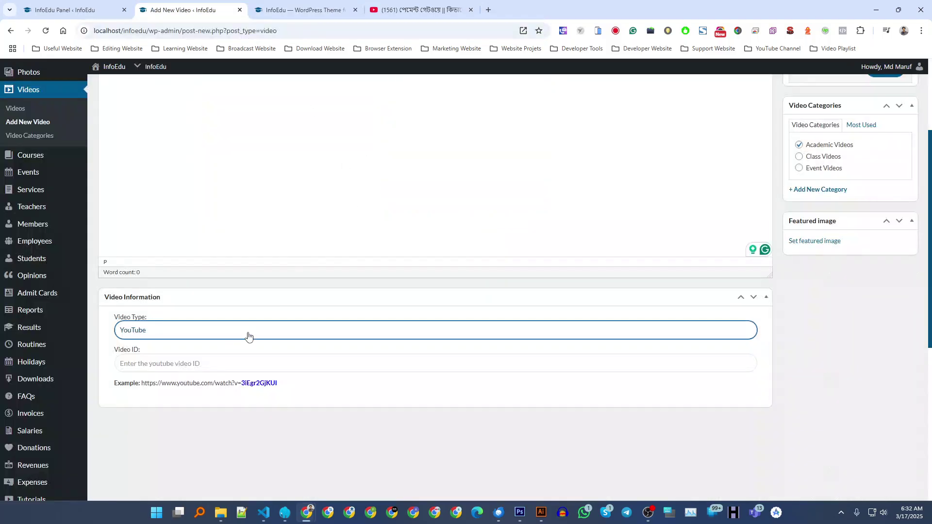
click(199, 363)
key(ctrl+v)
scroll(664, 254, up, 3)
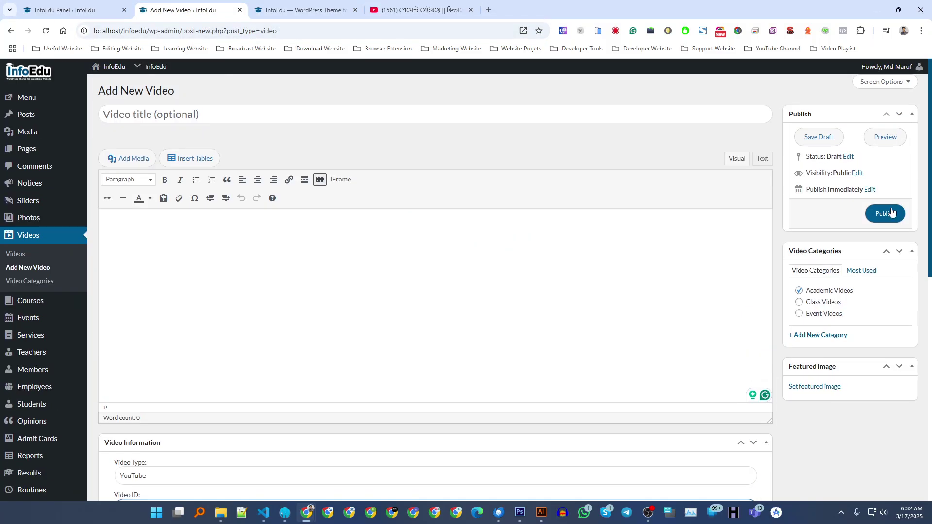
click(888, 214)
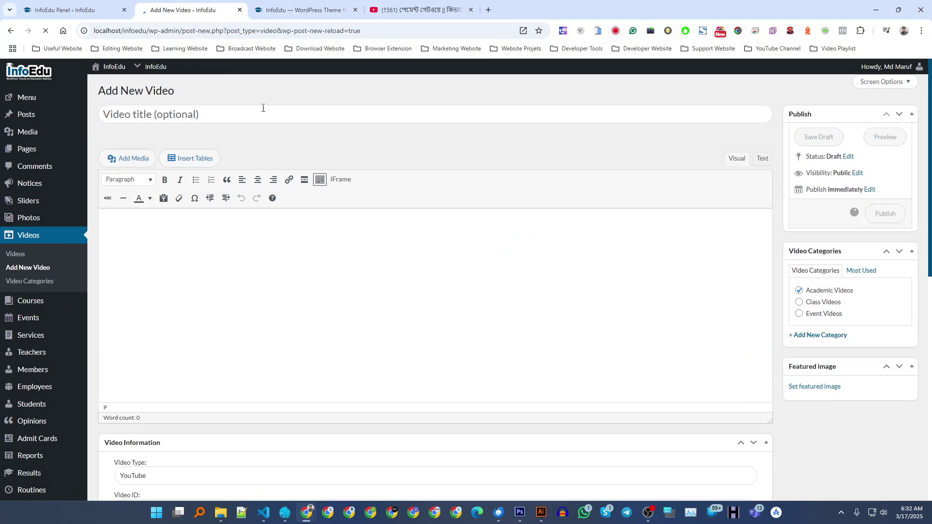
Open the video gallery from the website's home page and return to the published video's edit page.
click(281, 8)
scroll(296, 145, up, 10)
key(Return)
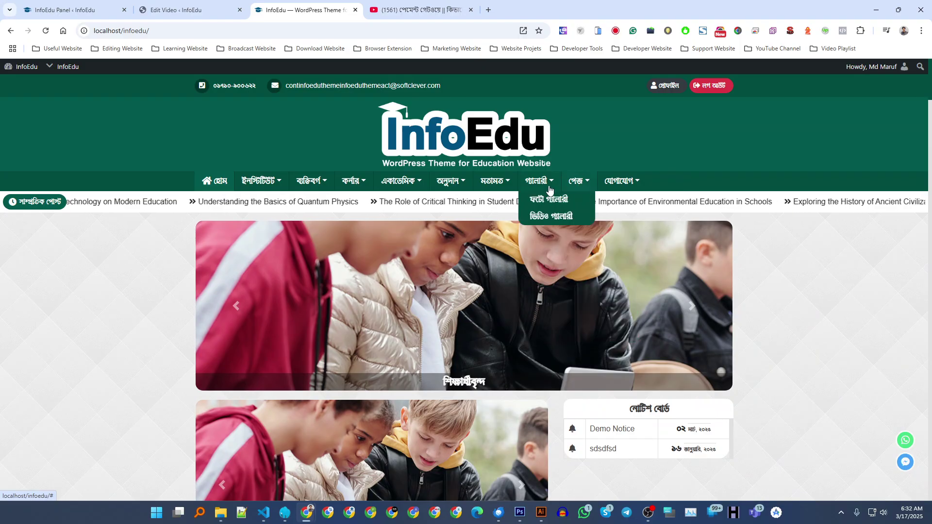
click(178, 3)
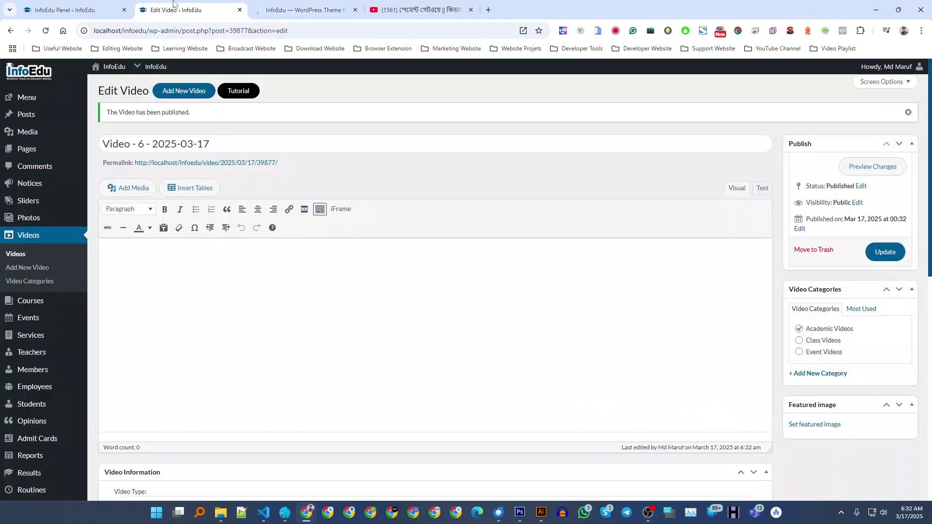
Open the Video – 6 – 2025-03-17 page from the website's video gallery, then play and pause its embedded video.
click(313, 4)
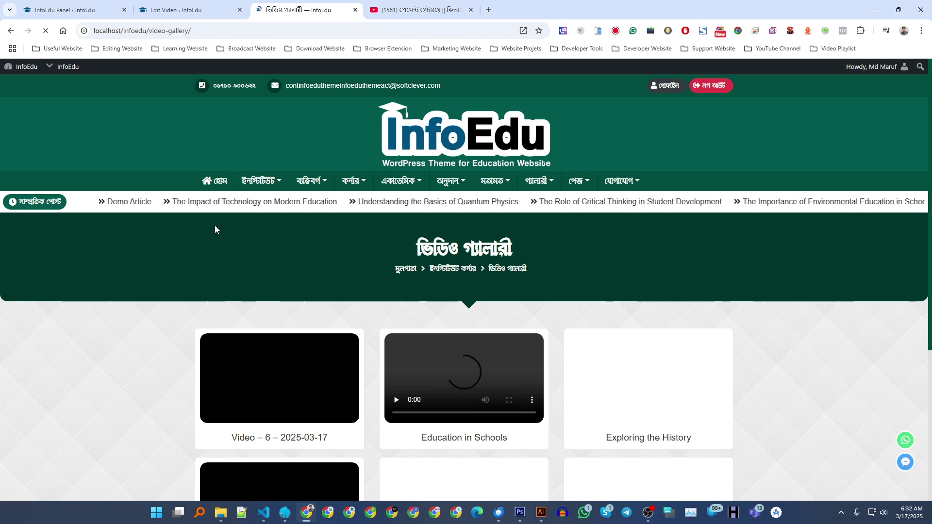
scroll(160, 272, down, 2)
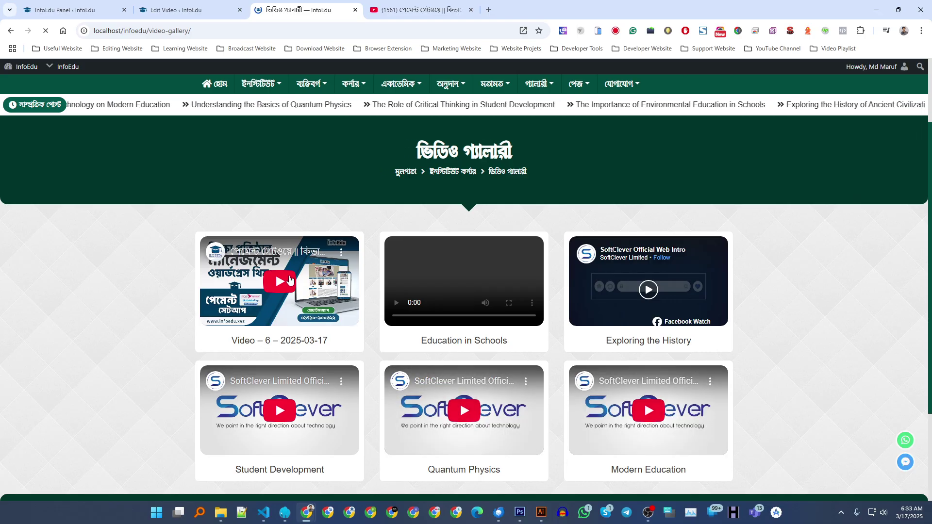
click(277, 341)
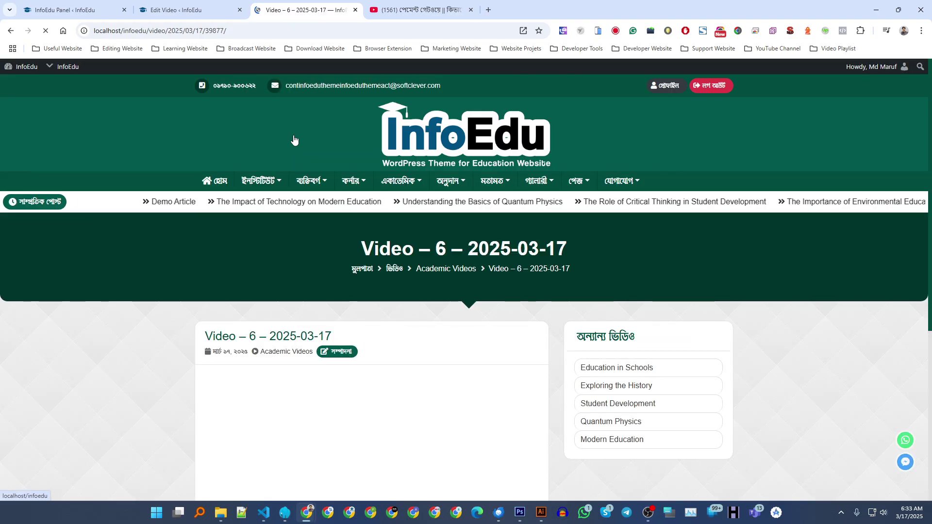
scroll(354, 291, down, 4)
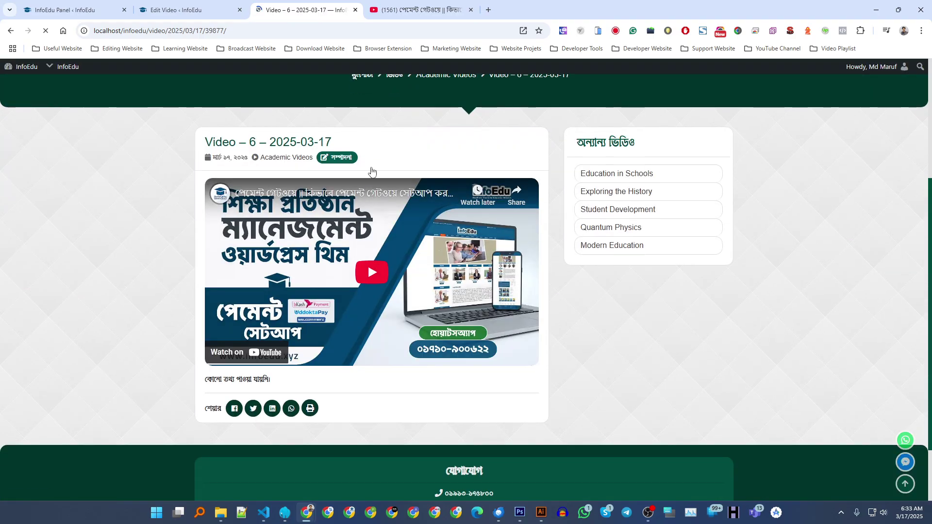
click(368, 266)
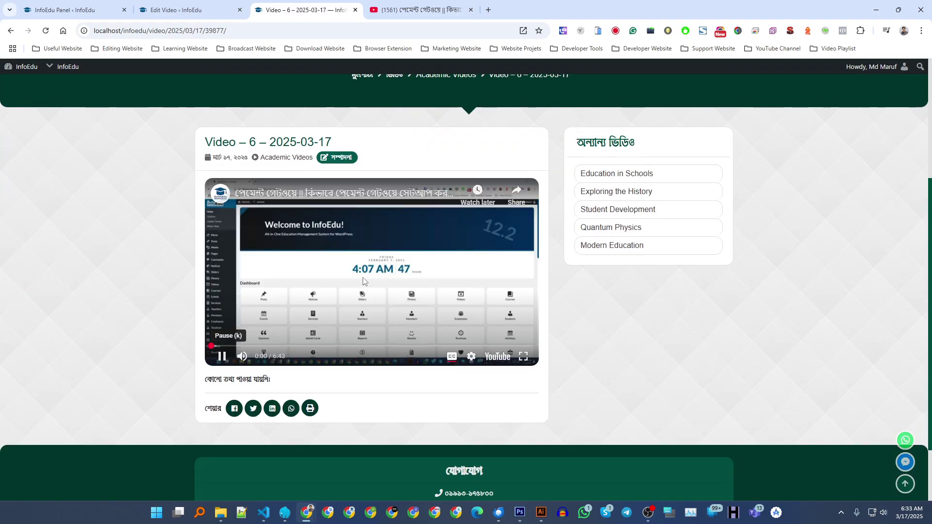
click(344, 265)
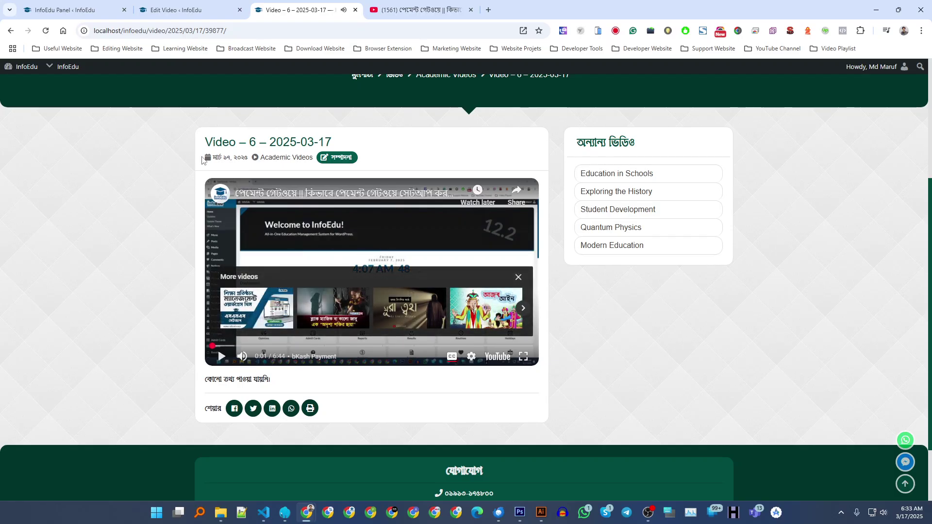
Try the Facebook video type on the video's edit page and set it back to YouTube.
key(ctrl+shift+Tab)
scroll(211, 401, down, 4)
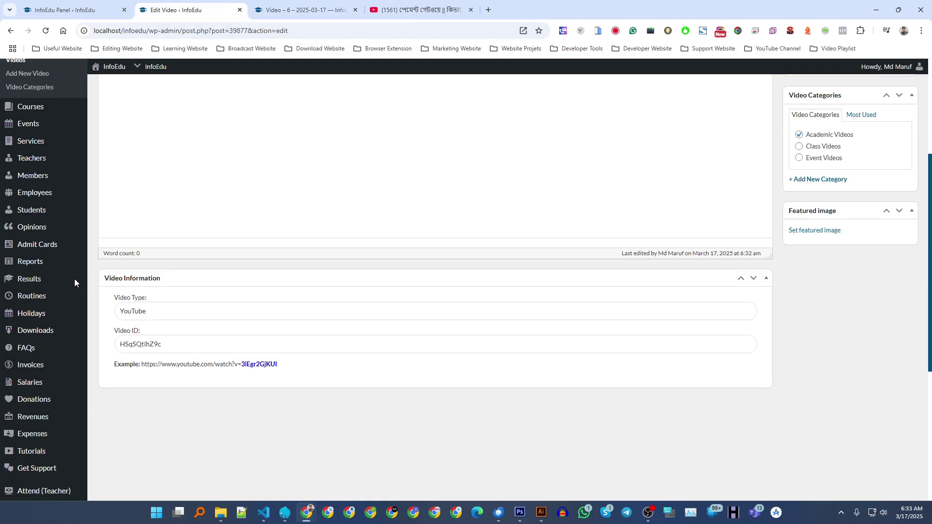
click(161, 314)
click(146, 341)
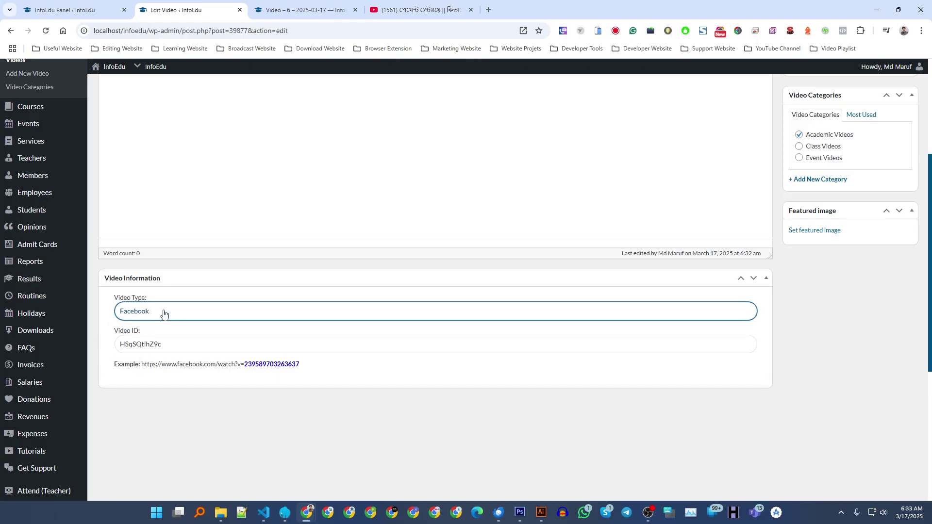
click(162, 312)
click(149, 326)
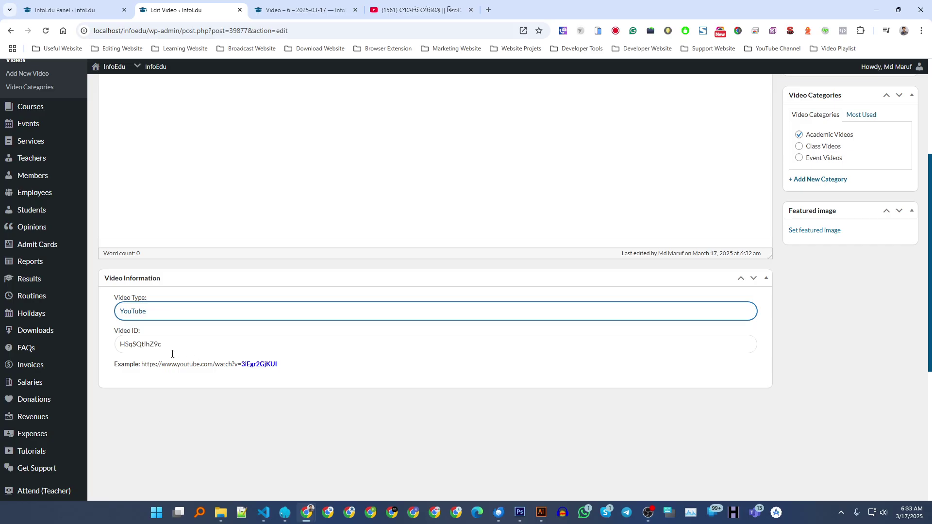
scroll(226, 360, up, 4)
Open the website's home page and look for a video gallery section around the photo gallery.
click(305, 8)
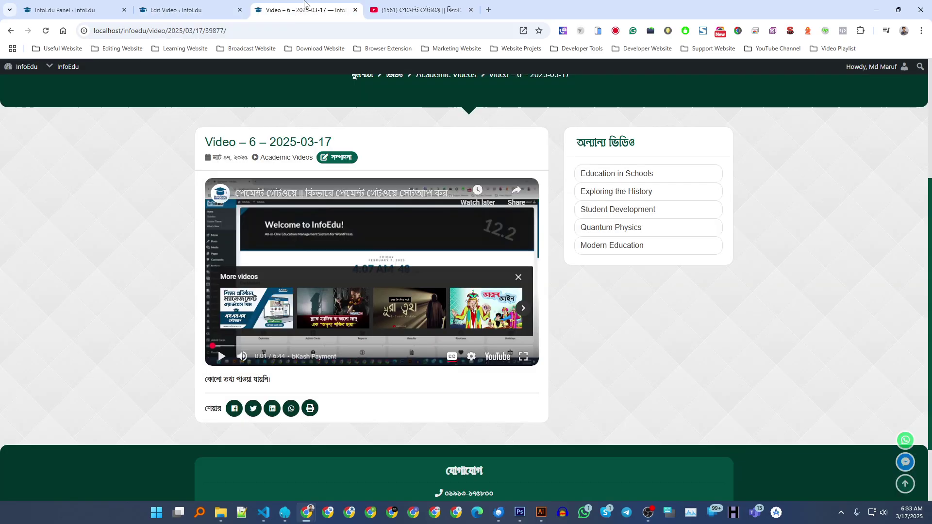
key(F5)
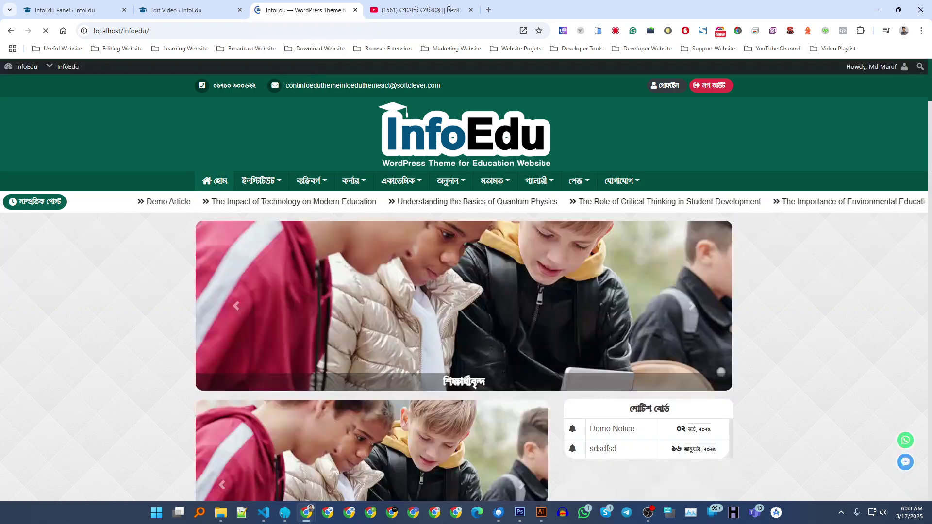
drag(930, 166, 926, 390)
scroll(501, 363, down, 7)
scroll(502, 363, up, 7)
scroll(230, 357, down, 4)
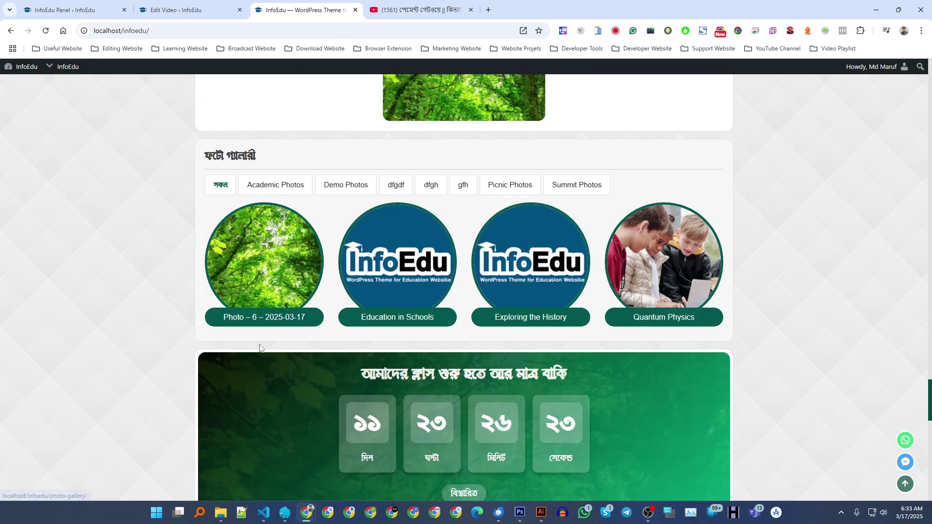
Enable Video Gallery in the InfoEdu Panel's Homepage - Layouts, save the changes and reload the website's home page.
click(156, 4)
scroll(116, 194, down, 12)
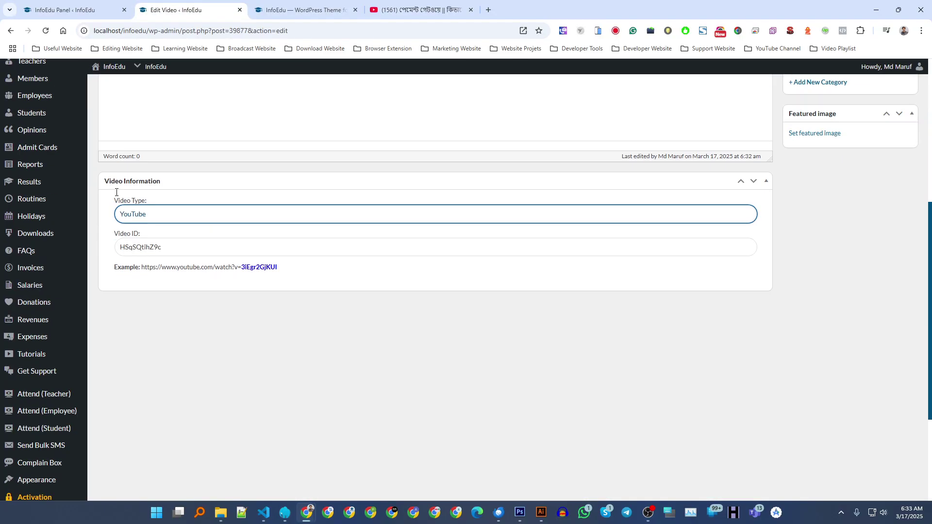
click(108, 6)
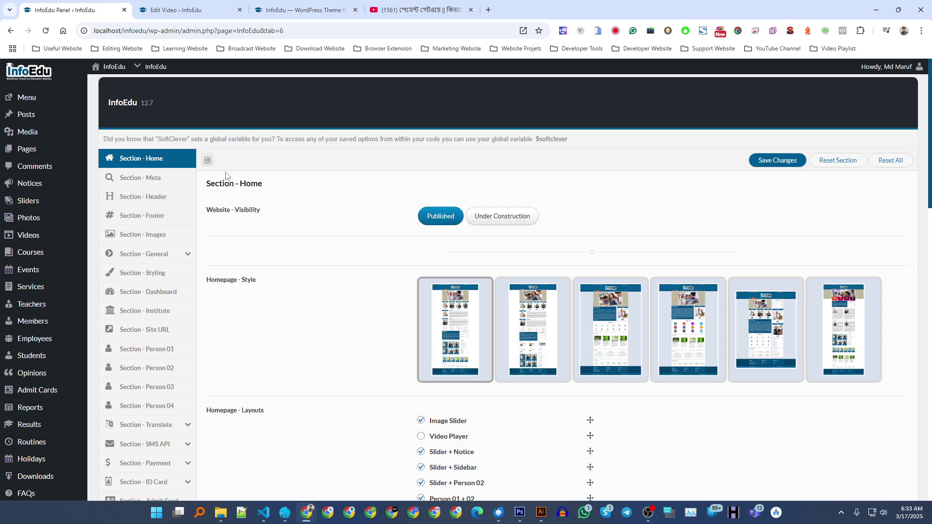
scroll(280, 287, down, 1)
scroll(412, 210, down, 10)
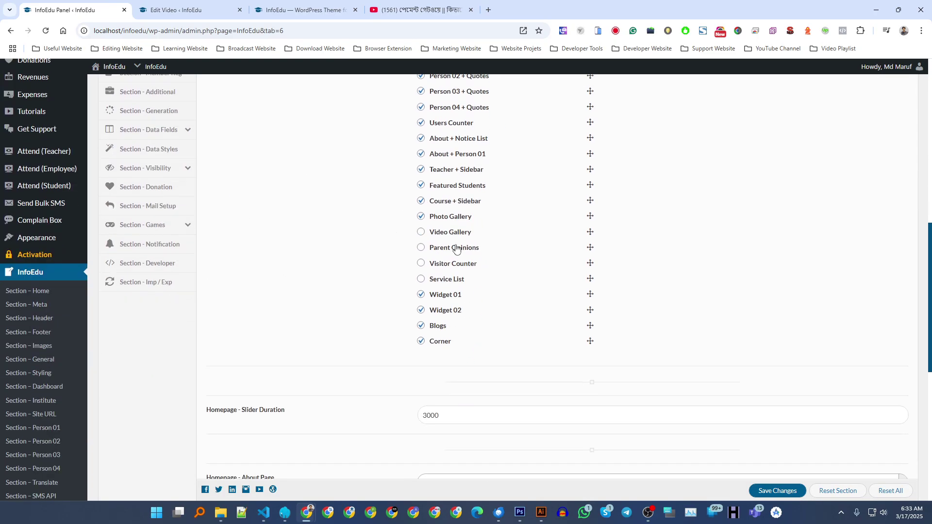
scroll(356, 216, up, 5)
scroll(334, 200, down, 5)
click(451, 232)
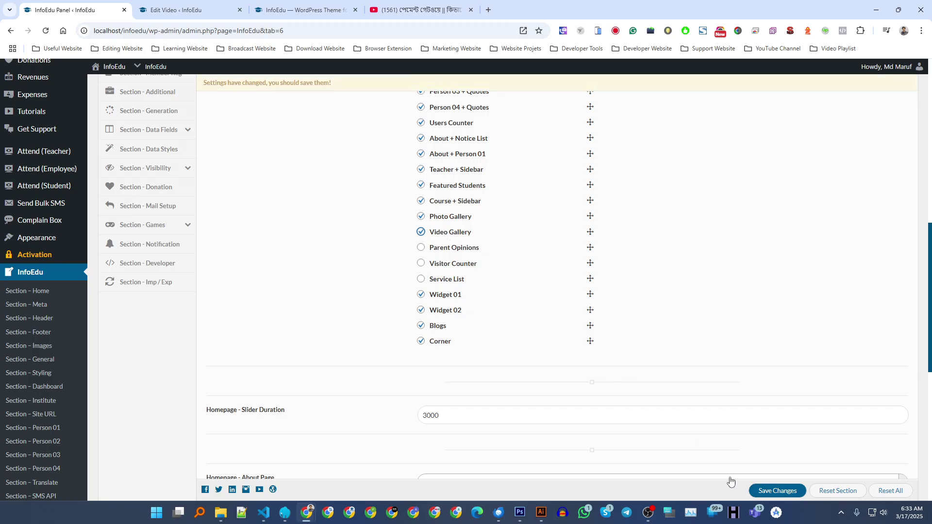
click(777, 491)
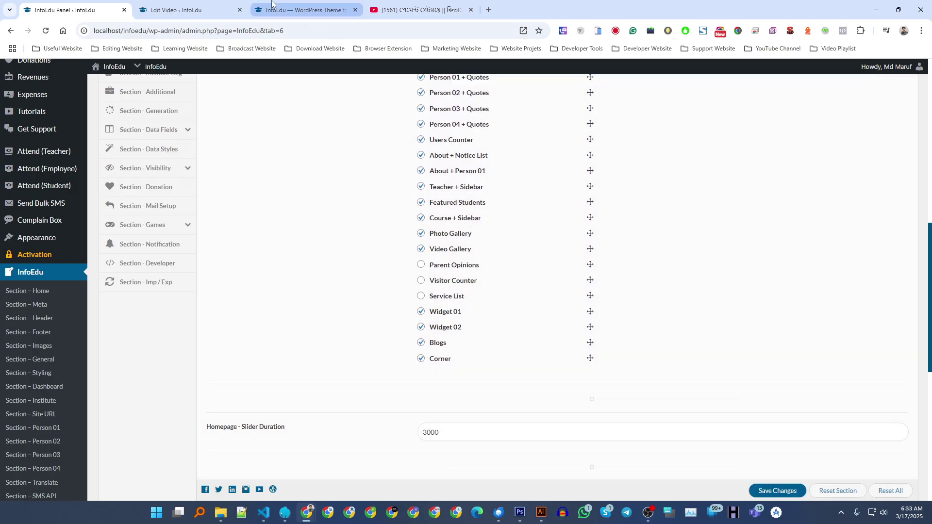
click(272, 6)
key(F5)
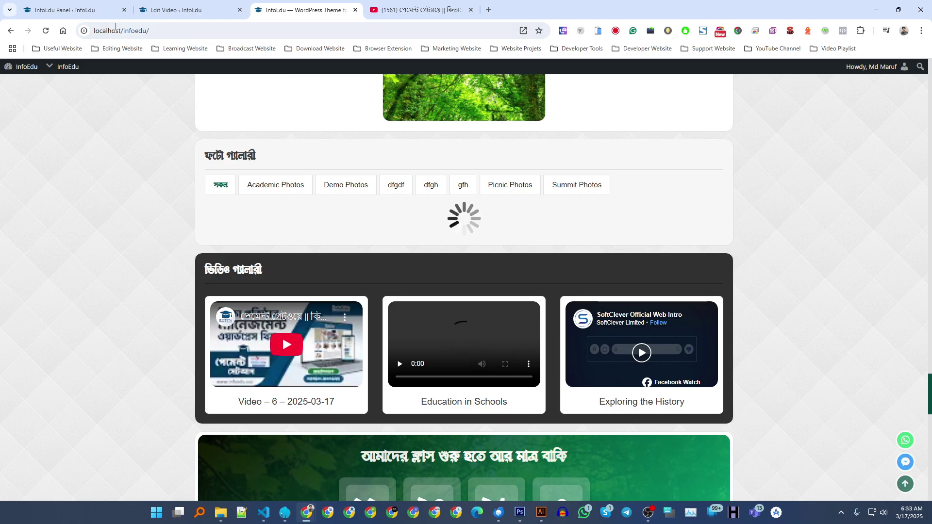
Set Home - Video Limit to 6 under General - Data Count, save the settings and reload the website's home page.
click(73, 10)
scroll(184, 213, up, 3)
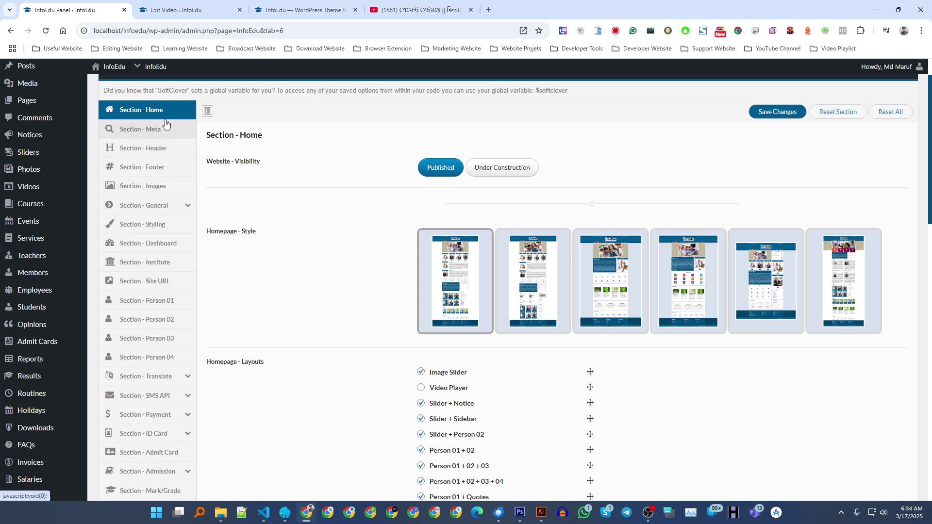
click(139, 207)
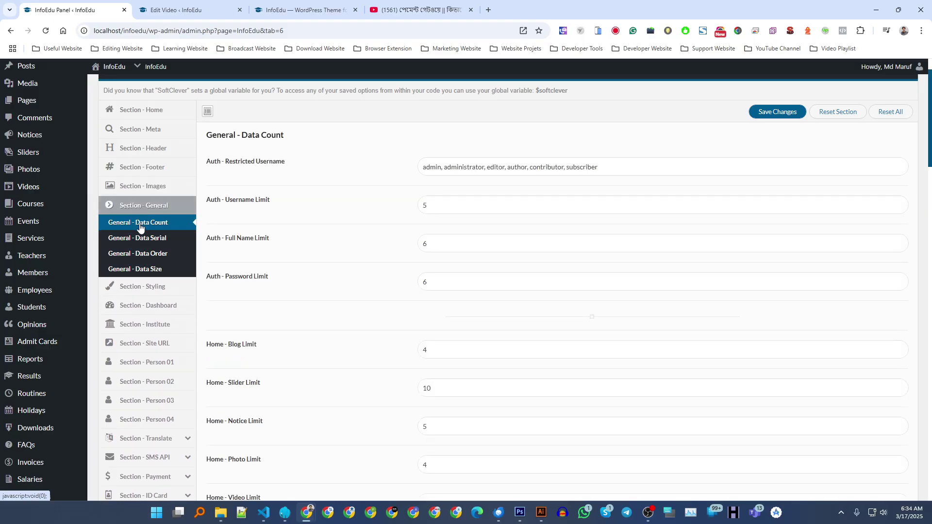
scroll(300, 283, down, 3)
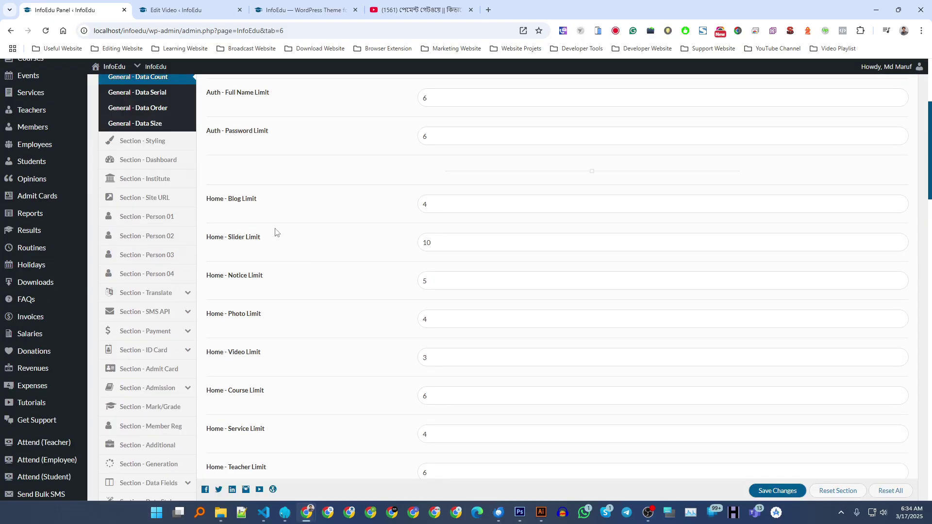
drag(428, 358, 397, 354)
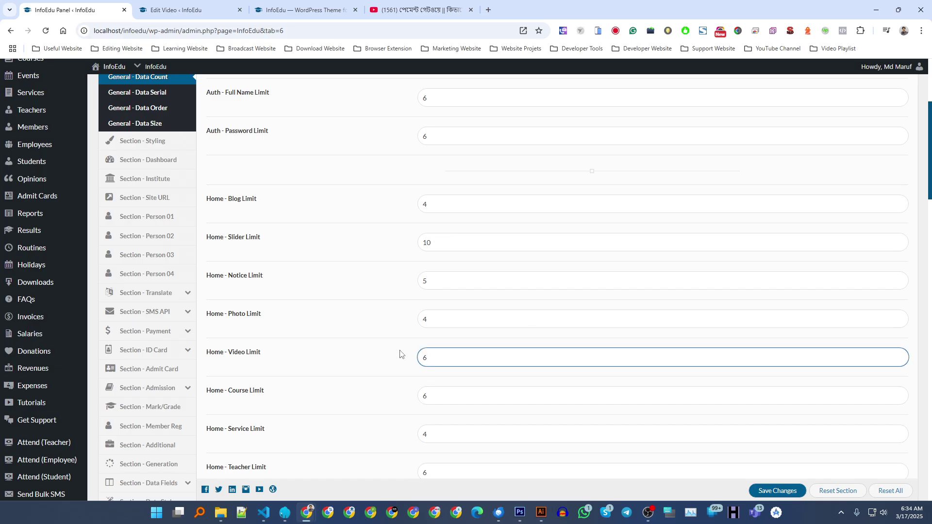
scroll(302, 273, up, 2)
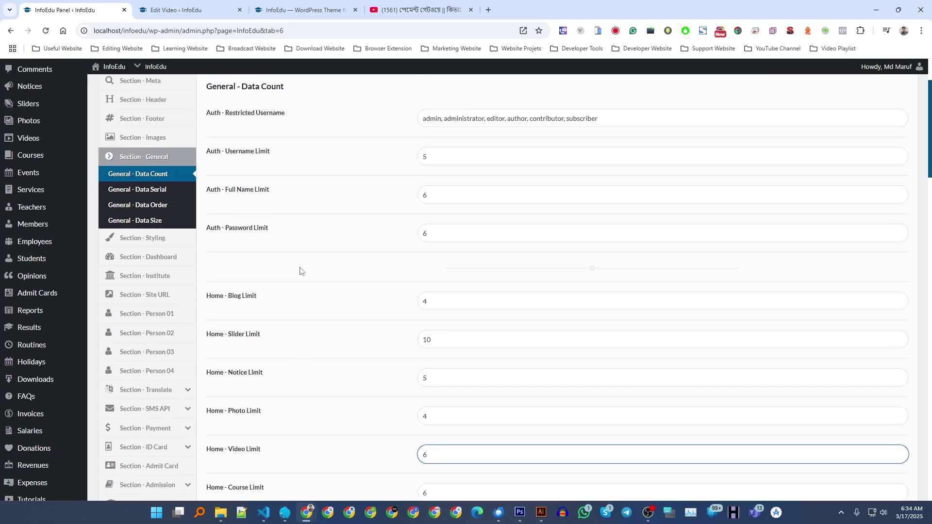
key(ctrl+s)
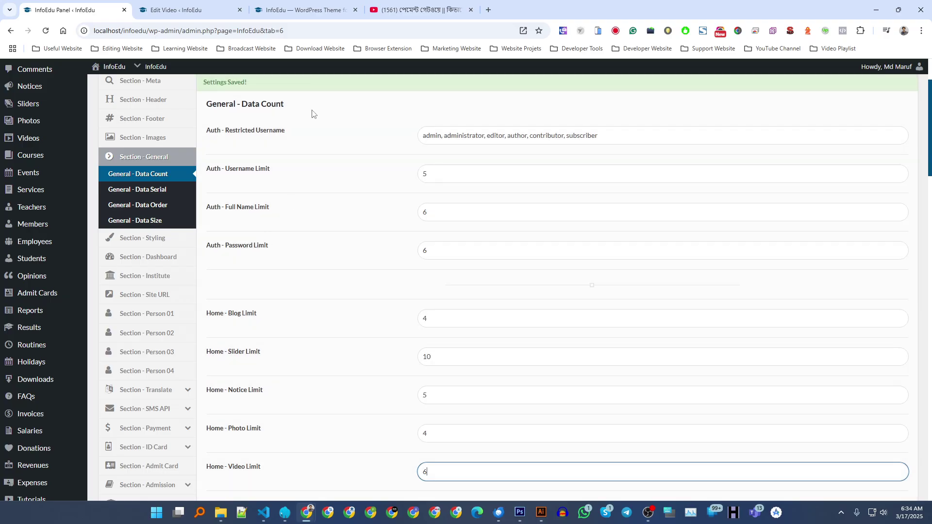
click(300, 10)
click(45, 31)
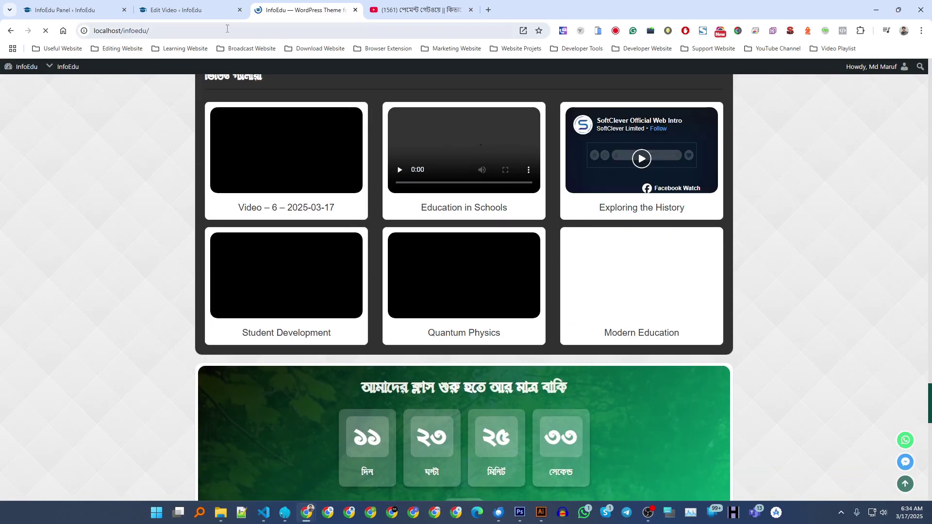
Find the Order by - Videos setting under General - Data Order and compare it with the home page's video gallery.
click(185, 9)
scroll(272, 180, up, 4)
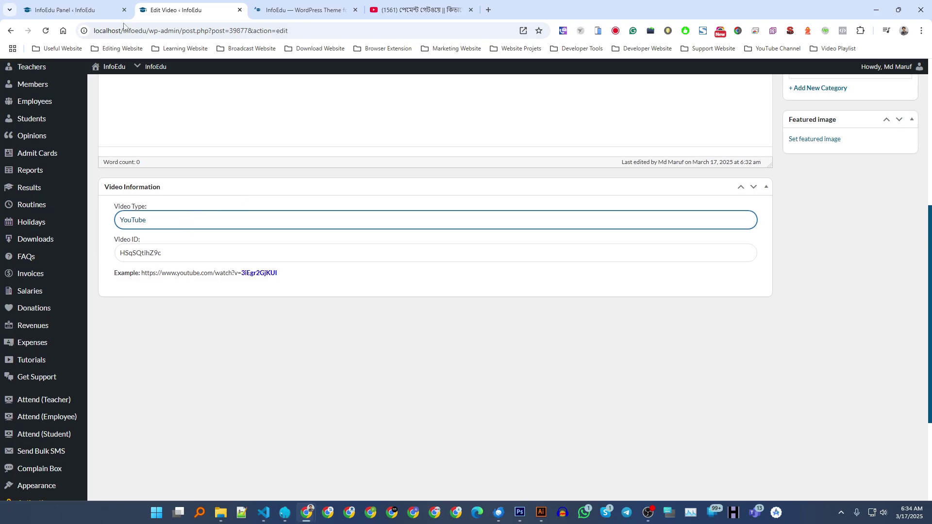
click(112, 11)
scroll(150, 199, down, 1)
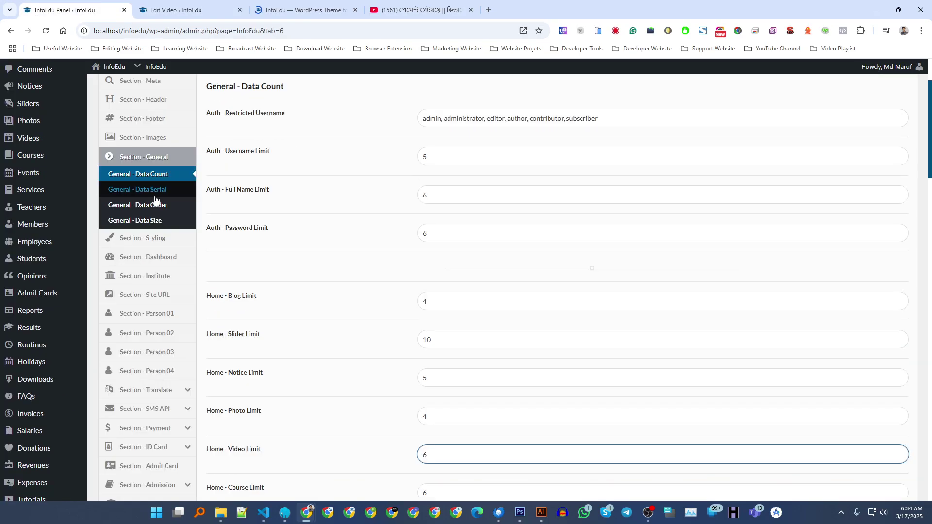
click(152, 193)
click(152, 208)
scroll(272, 398, down, 1)
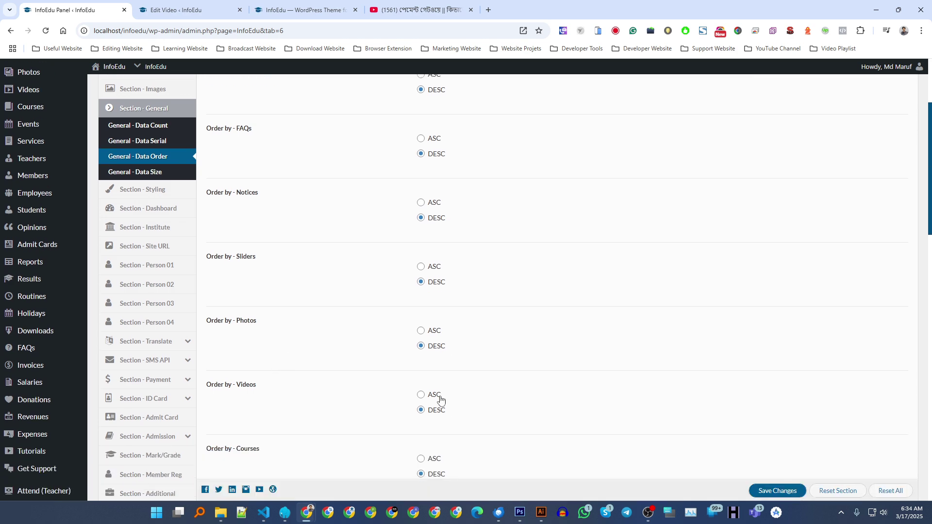
key(ctrl+3)
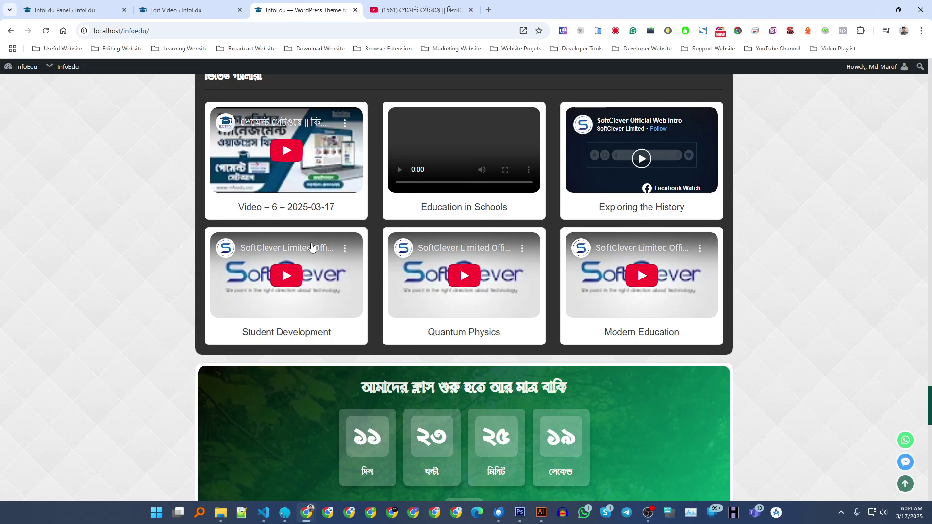
Review the Order by - Videos options in the InfoEdu Panel again and return to the WordPress dashboard.
key(ctrl+1)
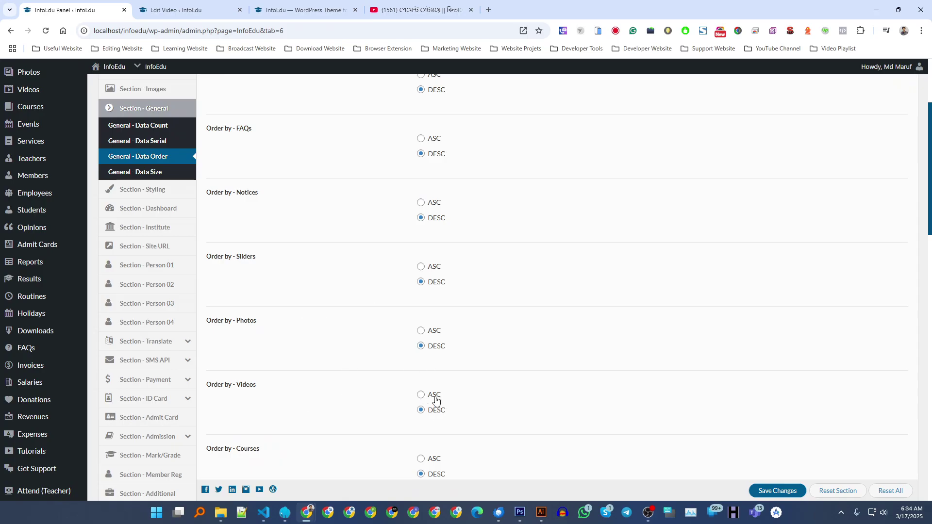
click(179, 163)
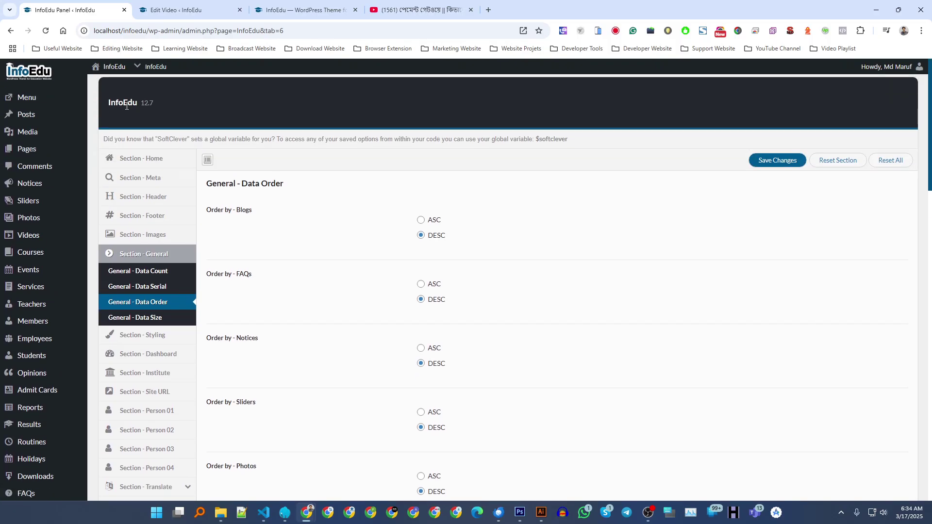
click(175, 83)
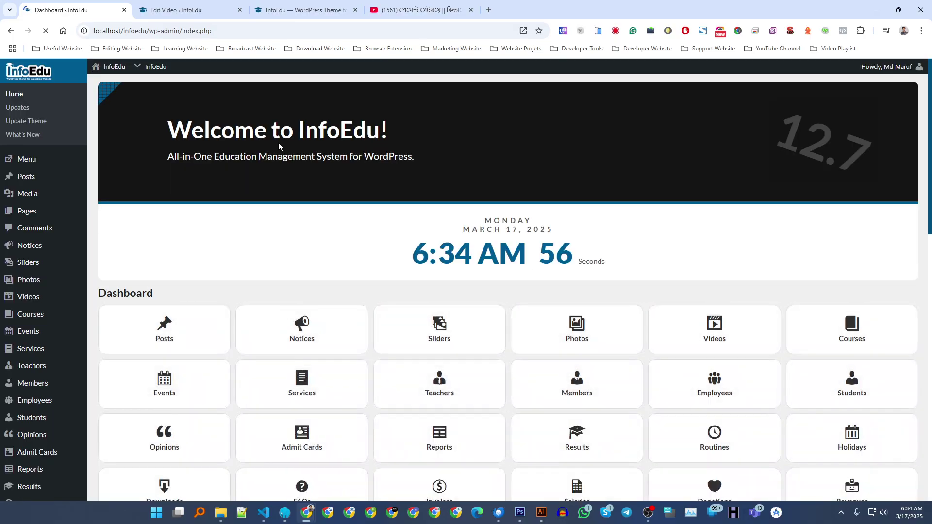